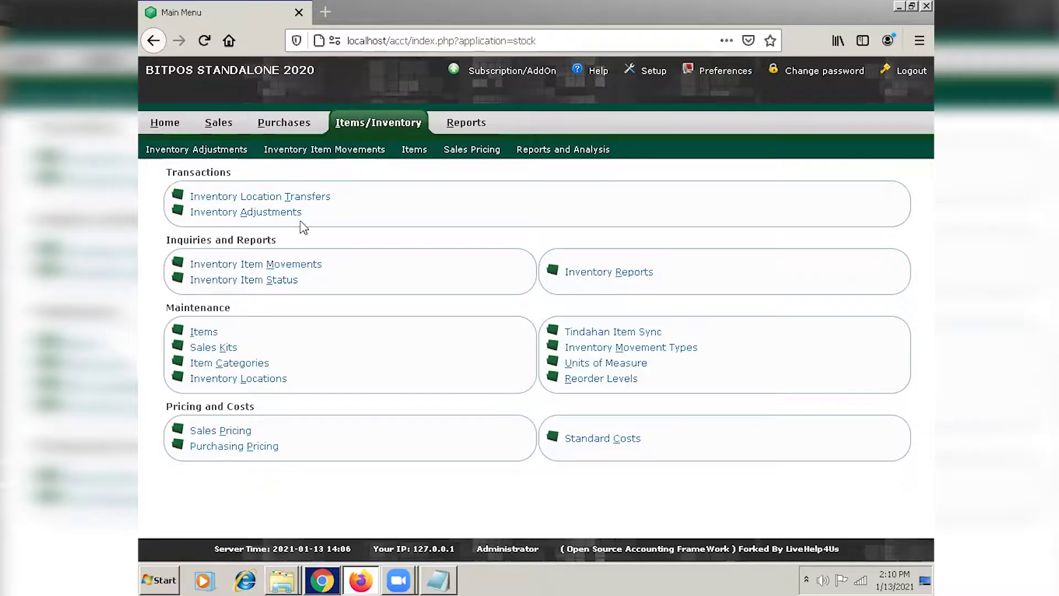
Step: Start a new item category: Manufactured, units Piece, type Category, POS quick pick Yes
click(230, 366)
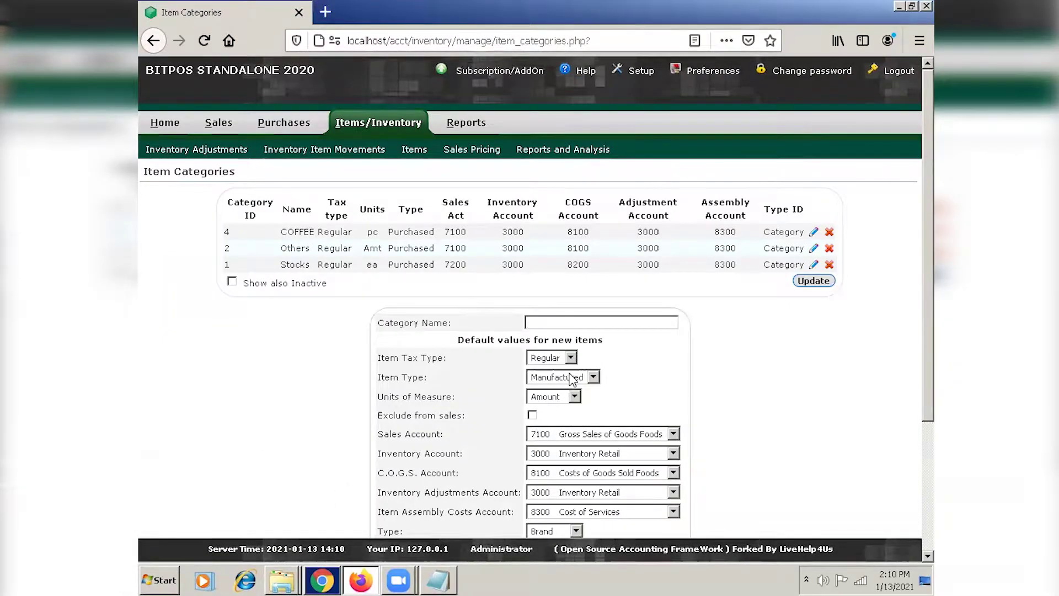
scroll(574, 381, down, 3)
click(594, 298)
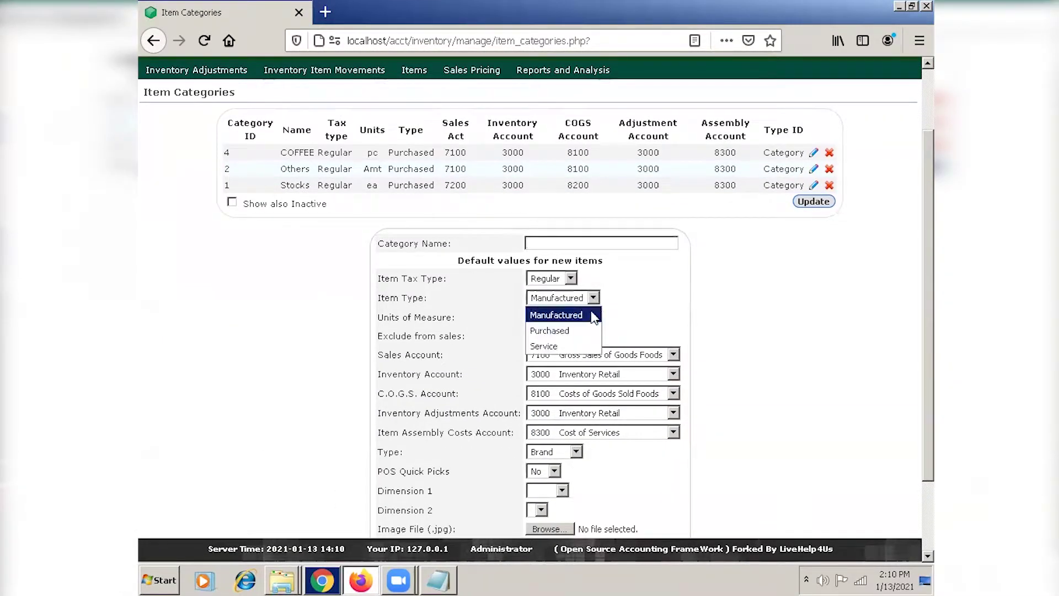
click(594, 315)
click(575, 317)
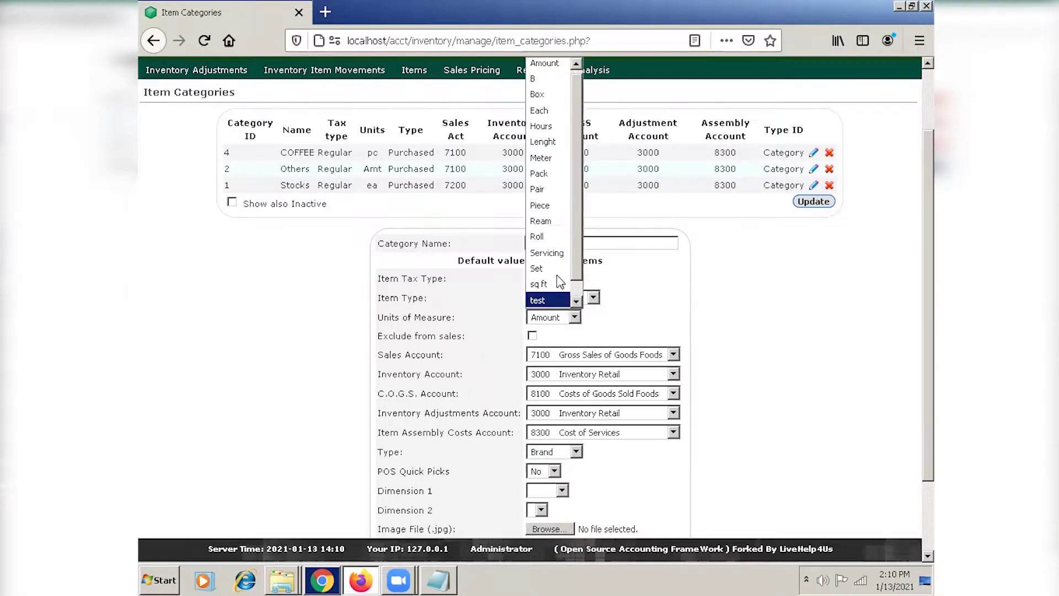
click(548, 212)
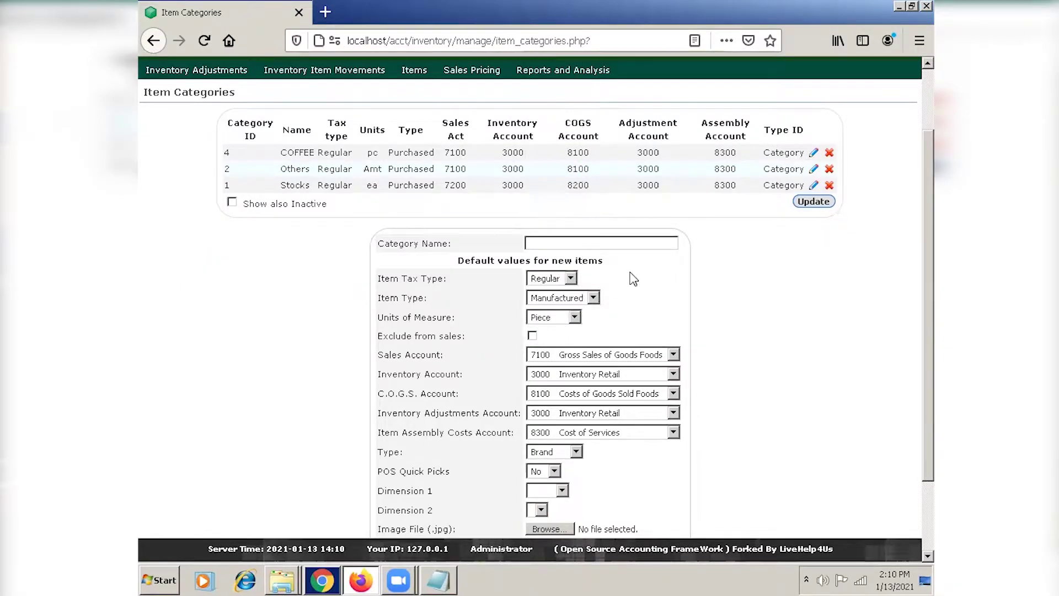
scroll(629, 276, down, 3)
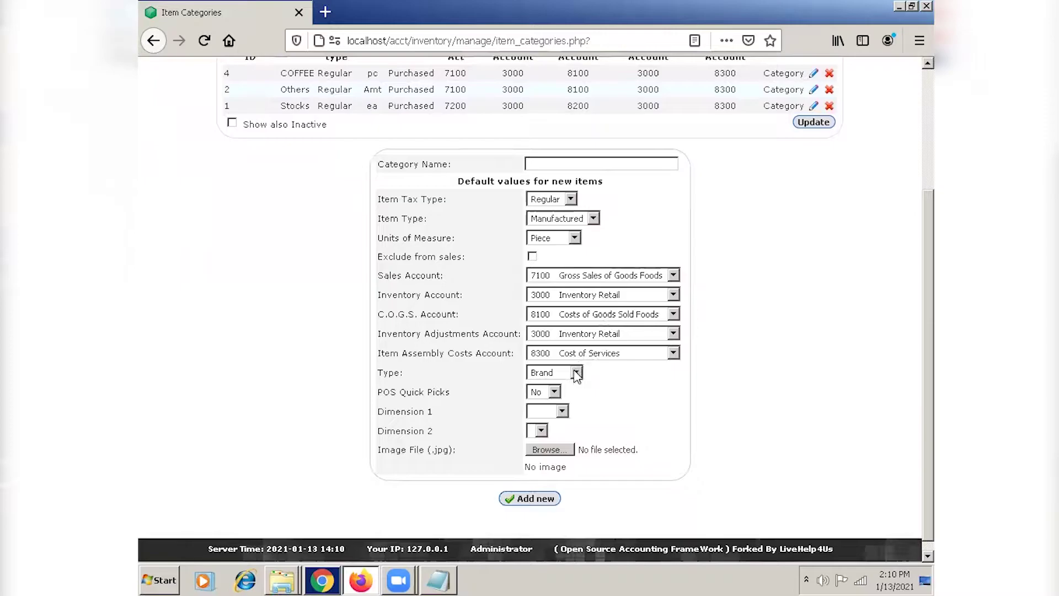
click(576, 373)
click(574, 404)
click(555, 393)
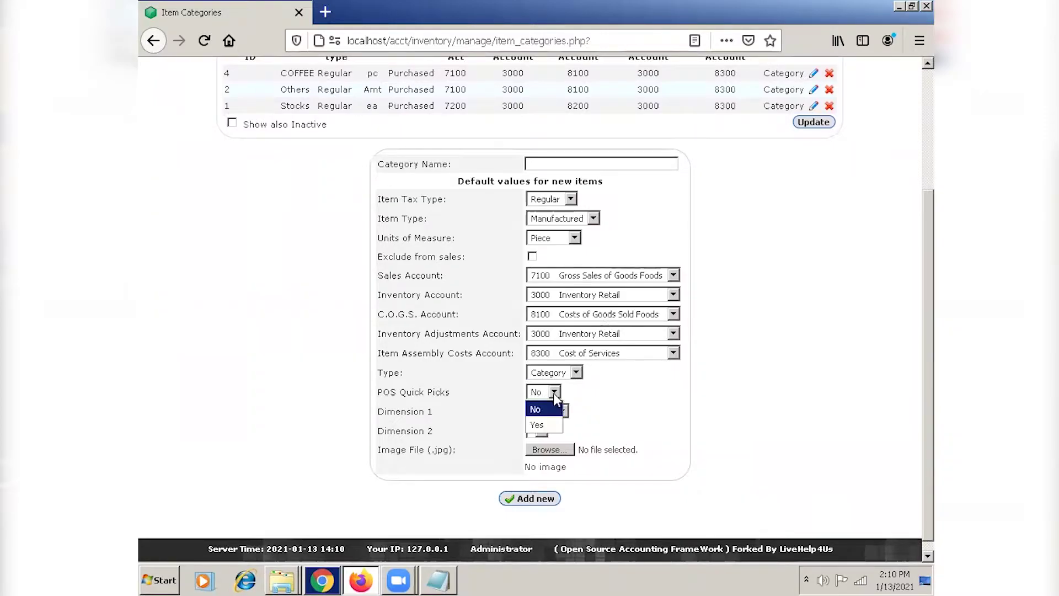
click(540, 429)
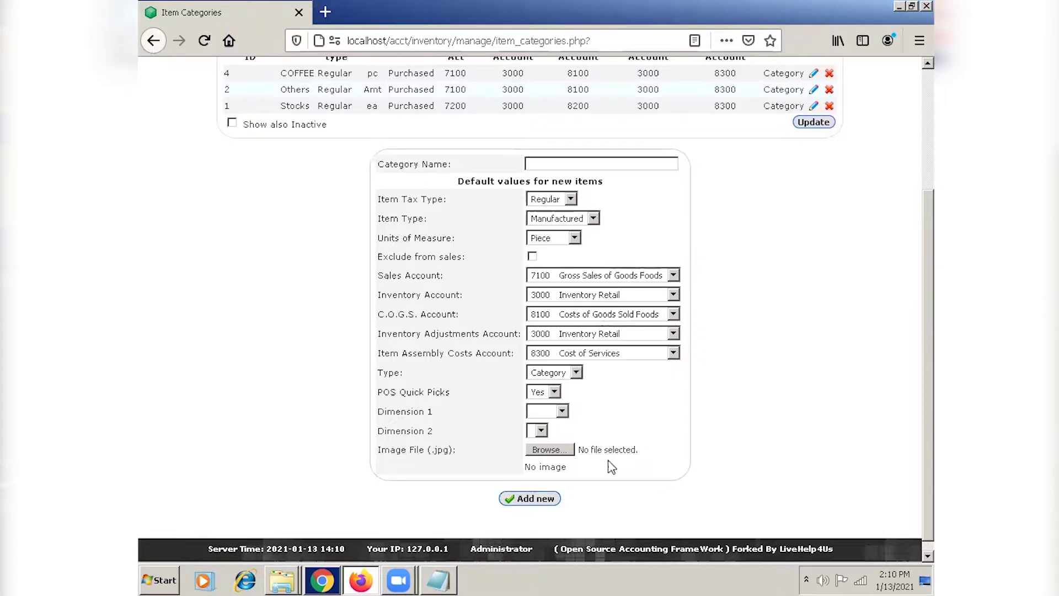
Step: Attach category.jpg, name the category COFFEE 2, and add it
click(564, 452)
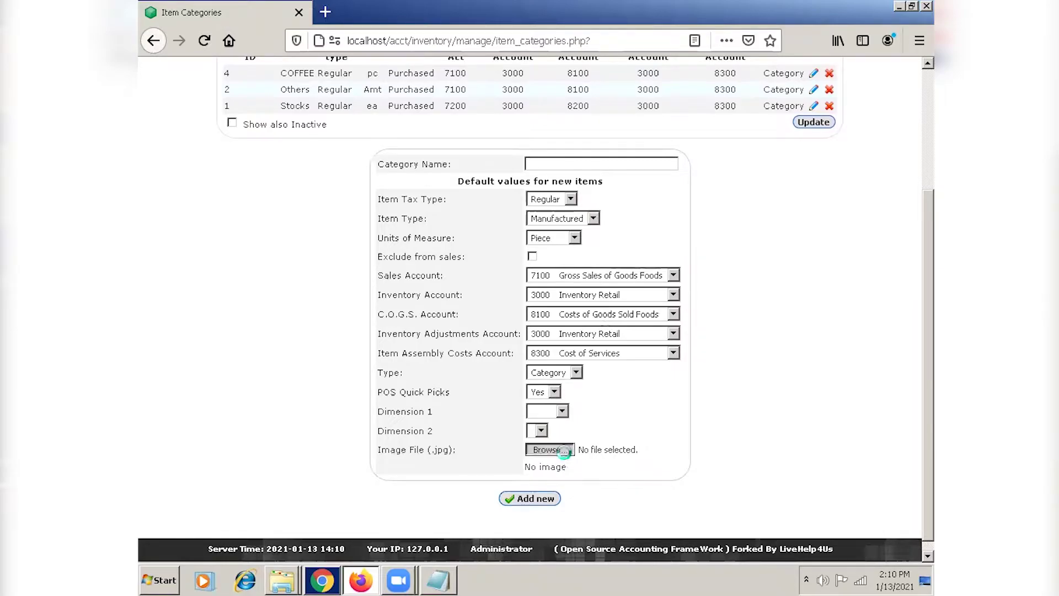
click(314, 130)
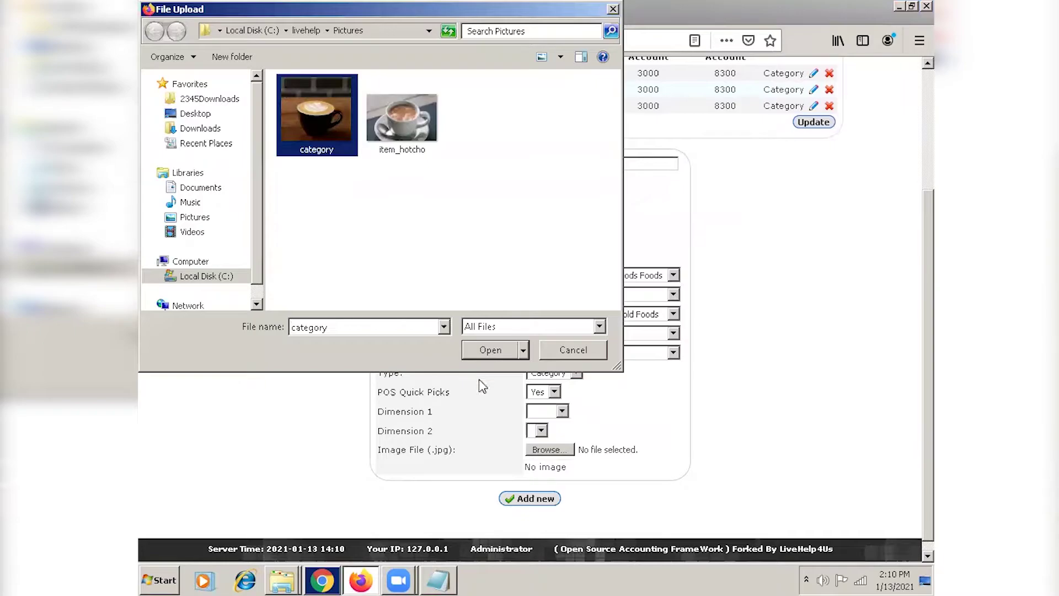
click(481, 343)
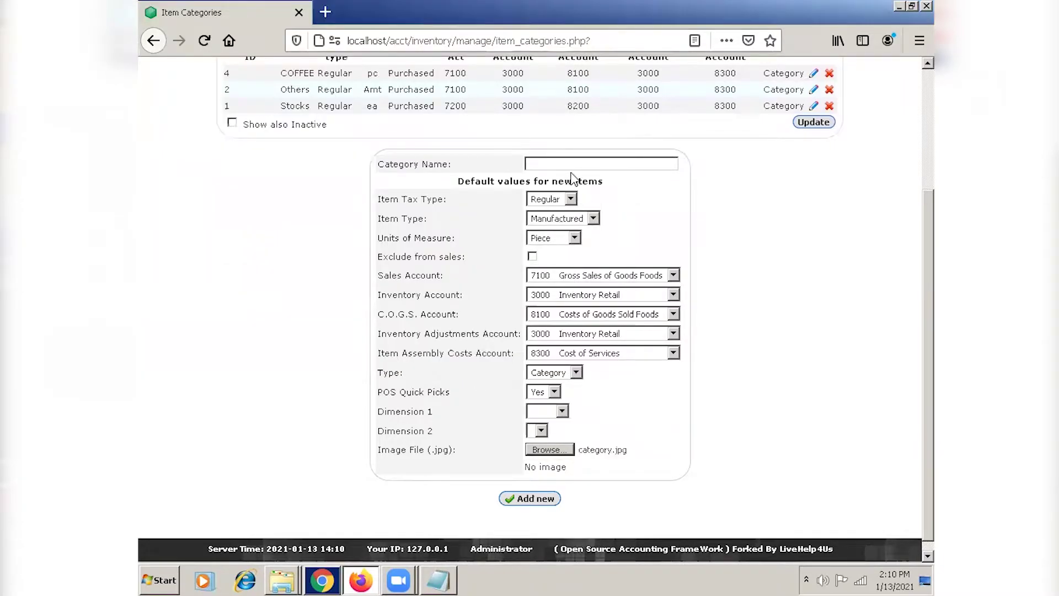
click(567, 166)
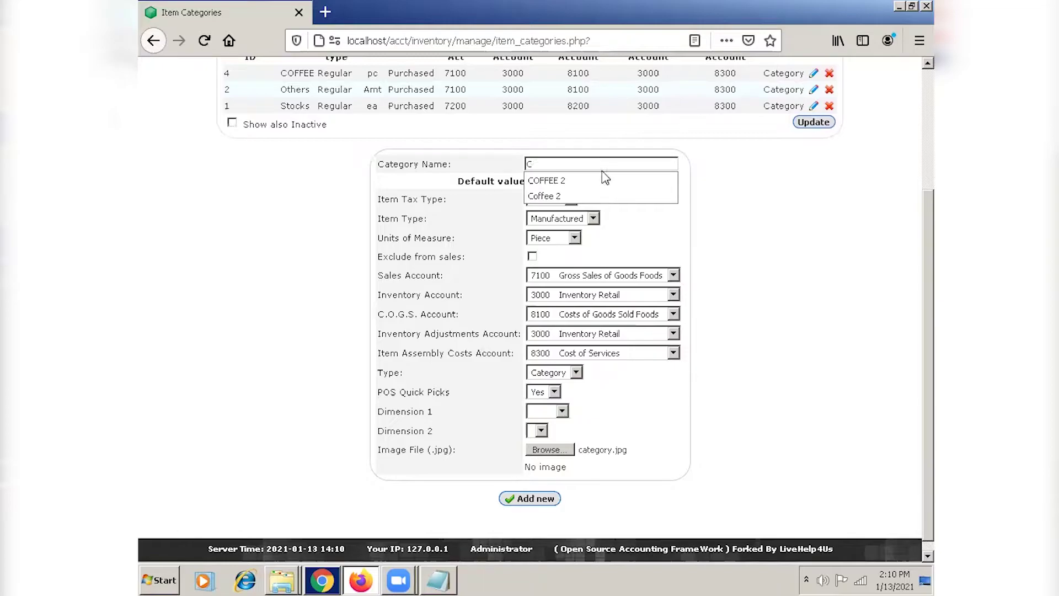
click(601, 182)
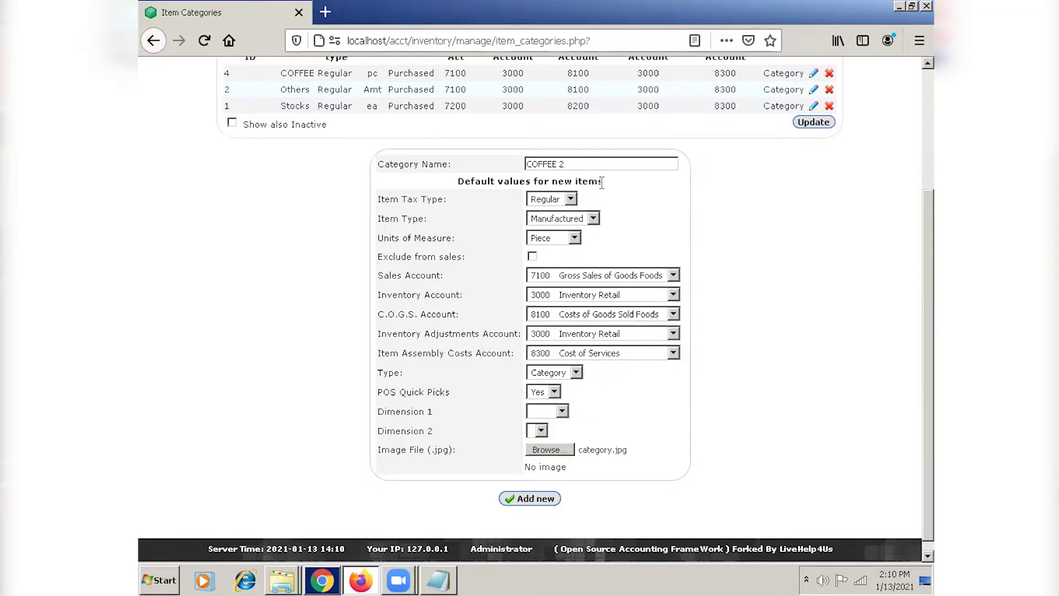
click(519, 501)
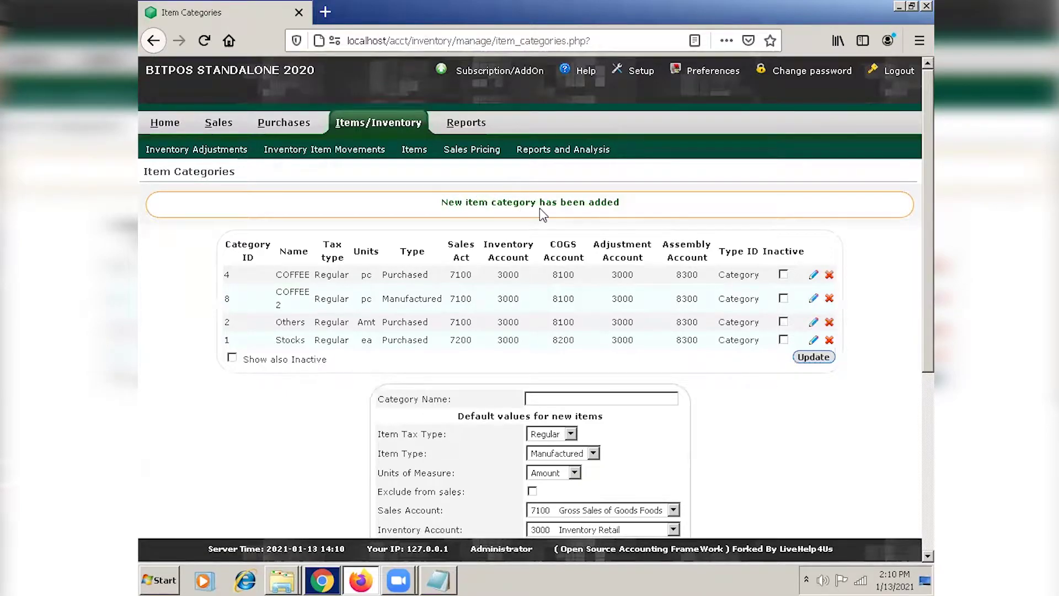
Step: Enter a new item named Hot choco, description Hot choco, in category COFFEE 2
click(415, 153)
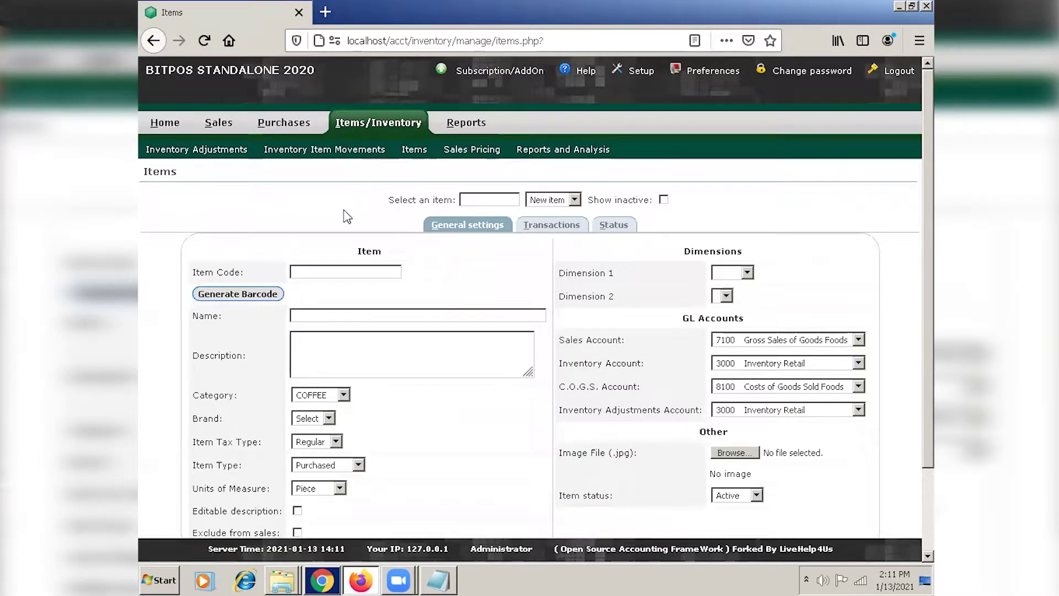
scroll(342, 298, down, 2)
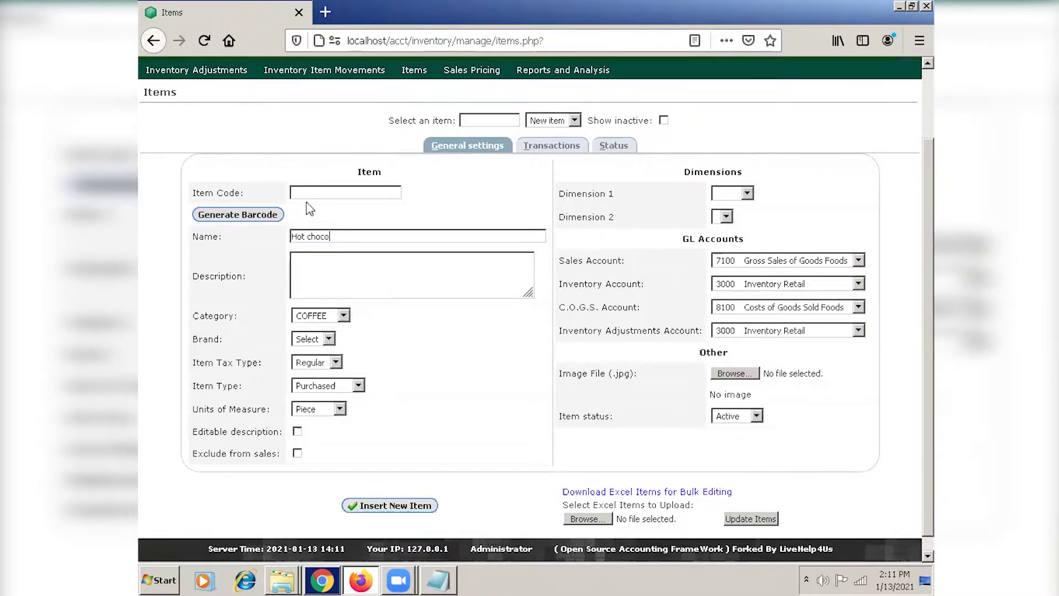
drag(332, 236, 284, 231)
key(ctrl+c)
click(327, 269)
key(ctrl+v)
click(341, 316)
click(343, 333)
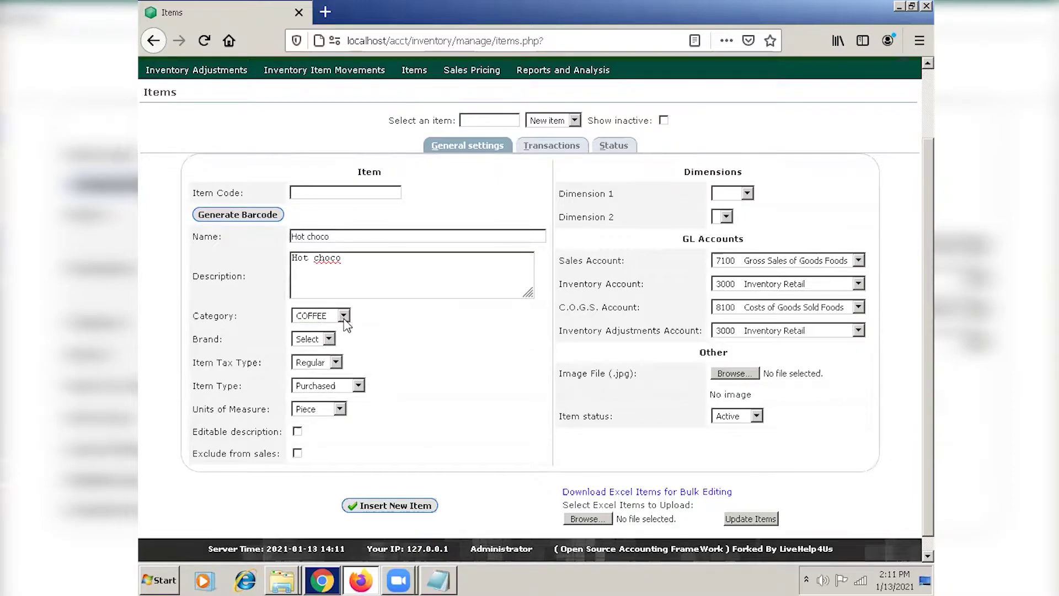
click(345, 318)
click(341, 348)
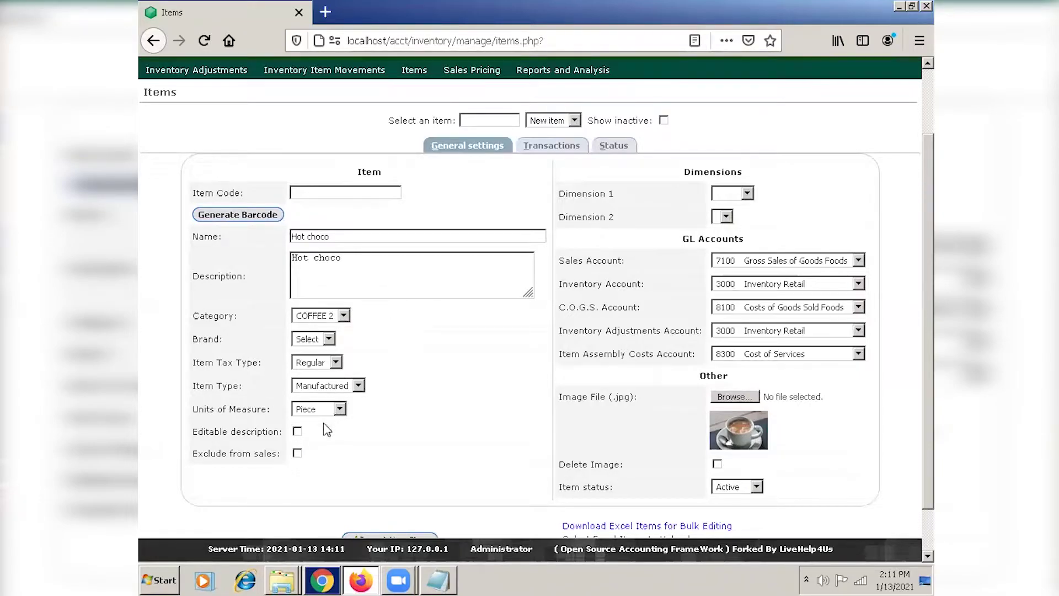
Step: Generate the item's barcode, attach item_hotcho.jpg, and insert the Hot choco item
drag(940, 413, 734, 397)
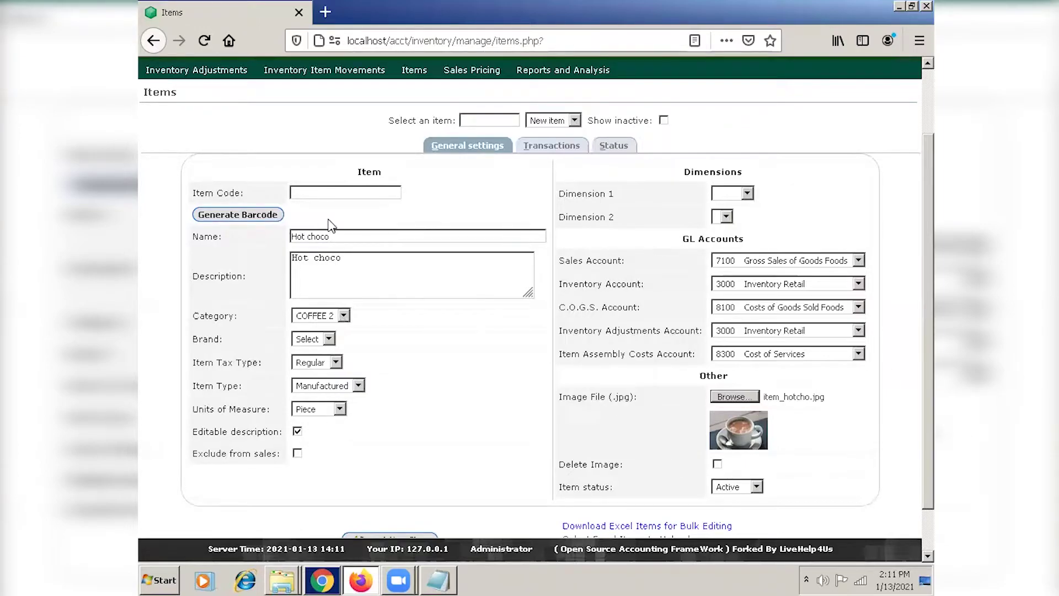
click(269, 221)
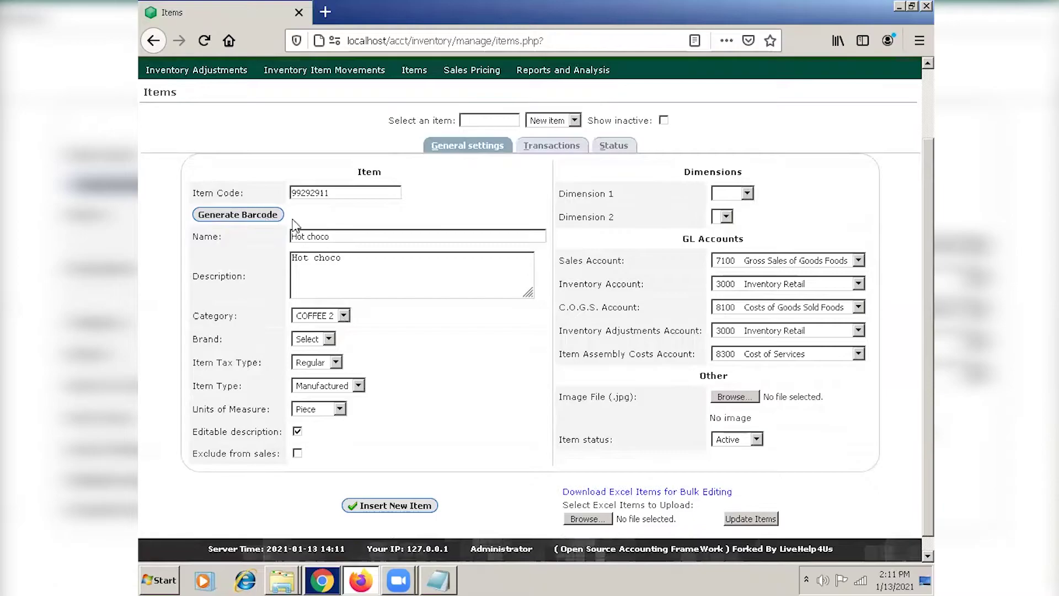
click(734, 397)
click(433, 132)
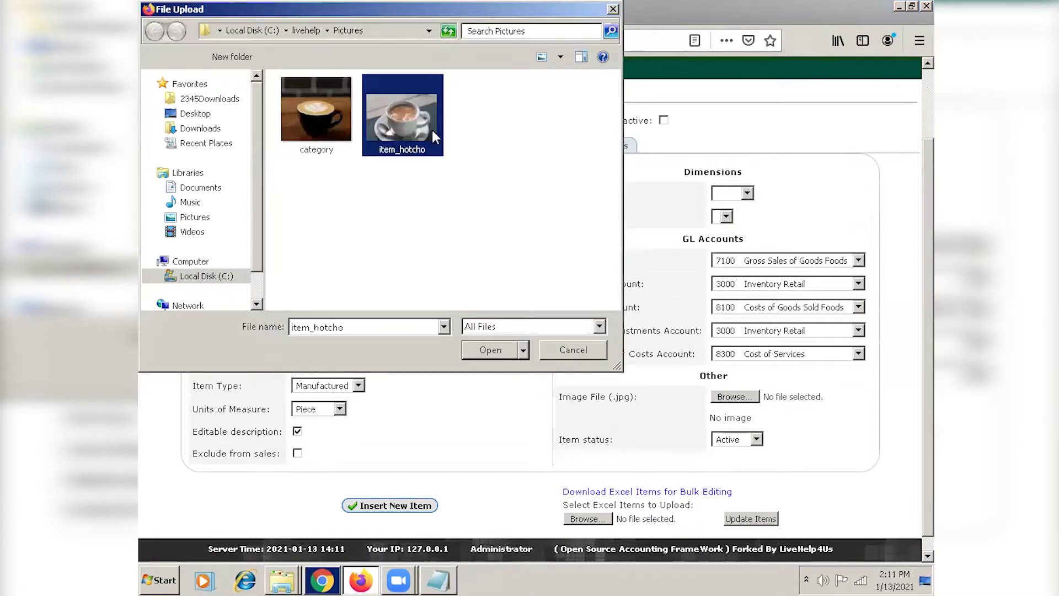
click(481, 351)
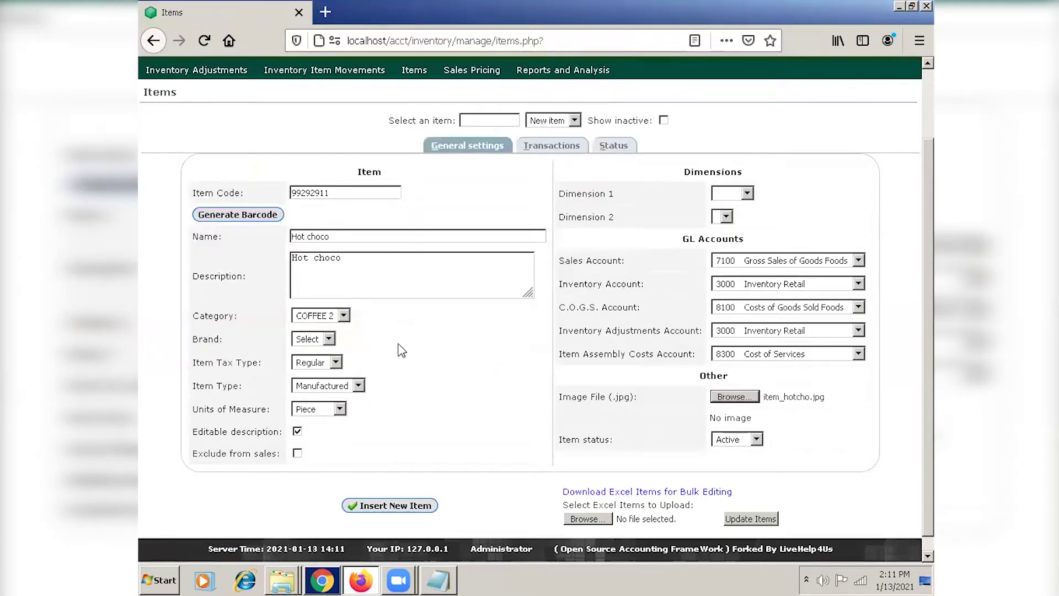
click(395, 508)
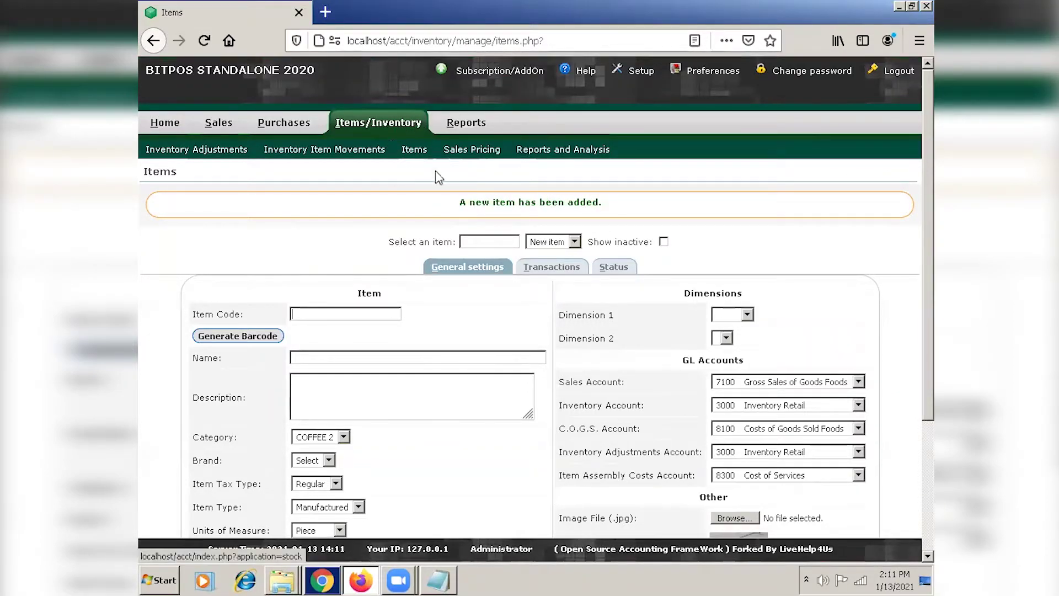
Step: Add a Retail sales price of 40.00 for Hot choco
click(471, 151)
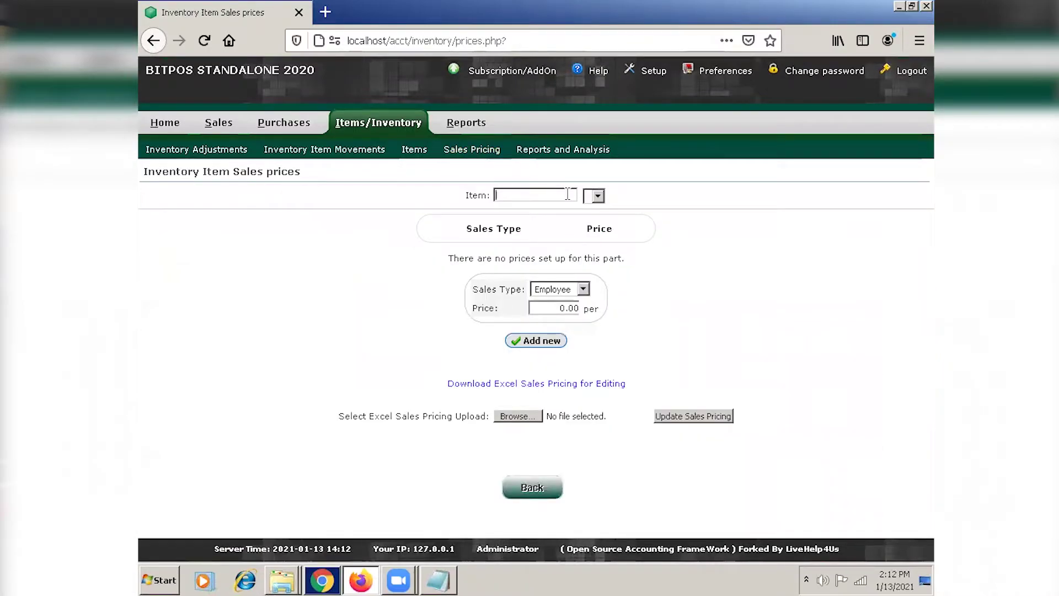
text(hot choco)
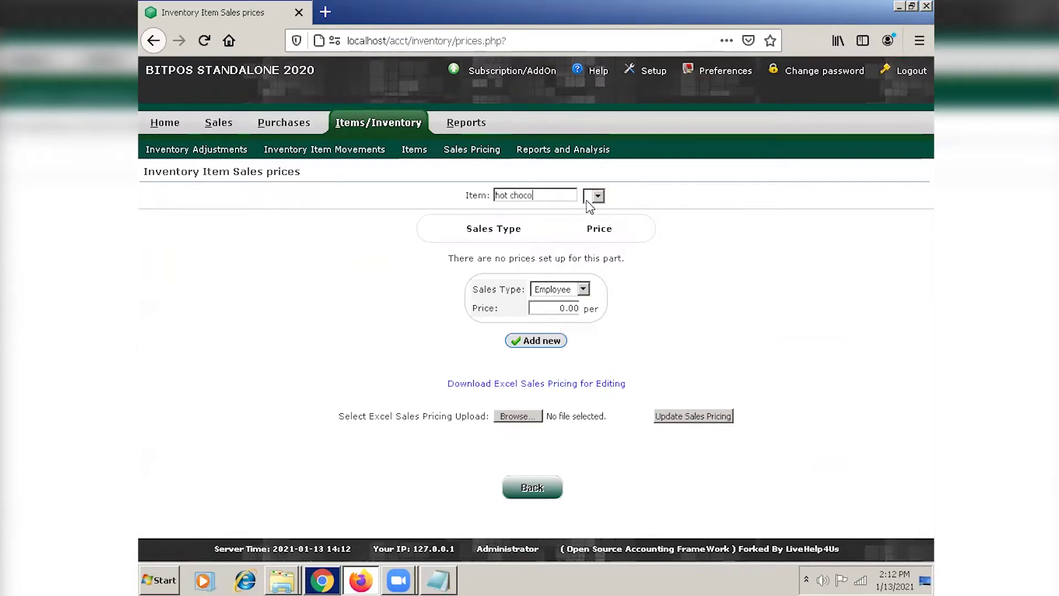
click(578, 289)
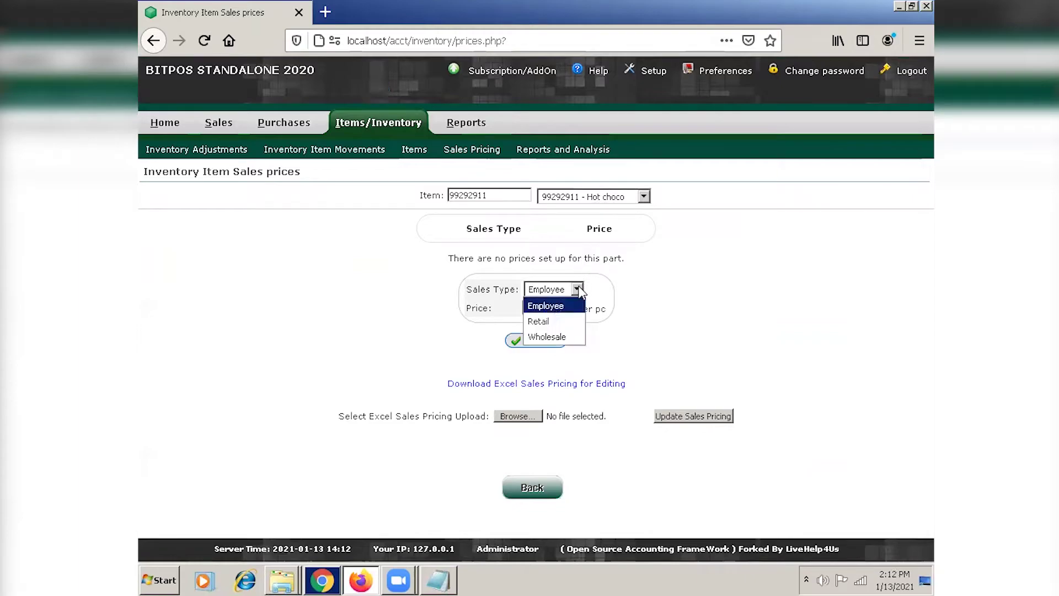
click(565, 319)
click(552, 309)
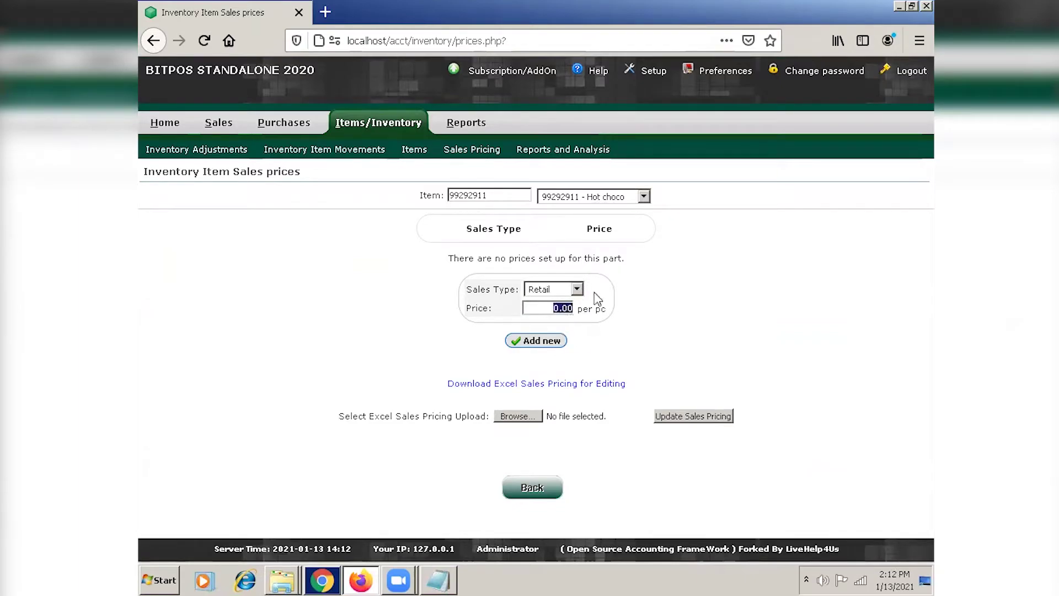
text(40)
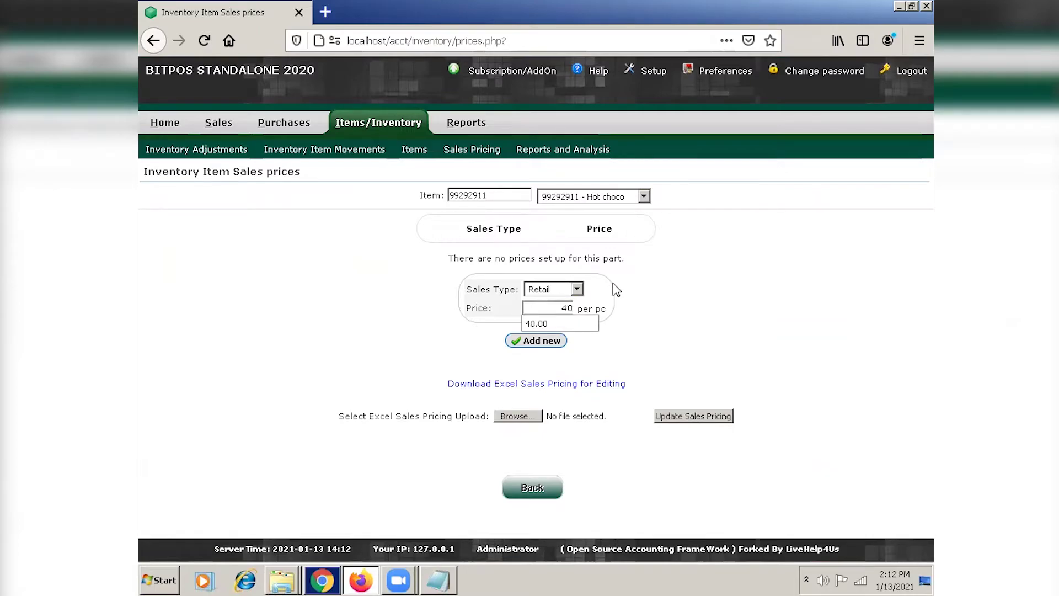
text(.00)
click(566, 341)
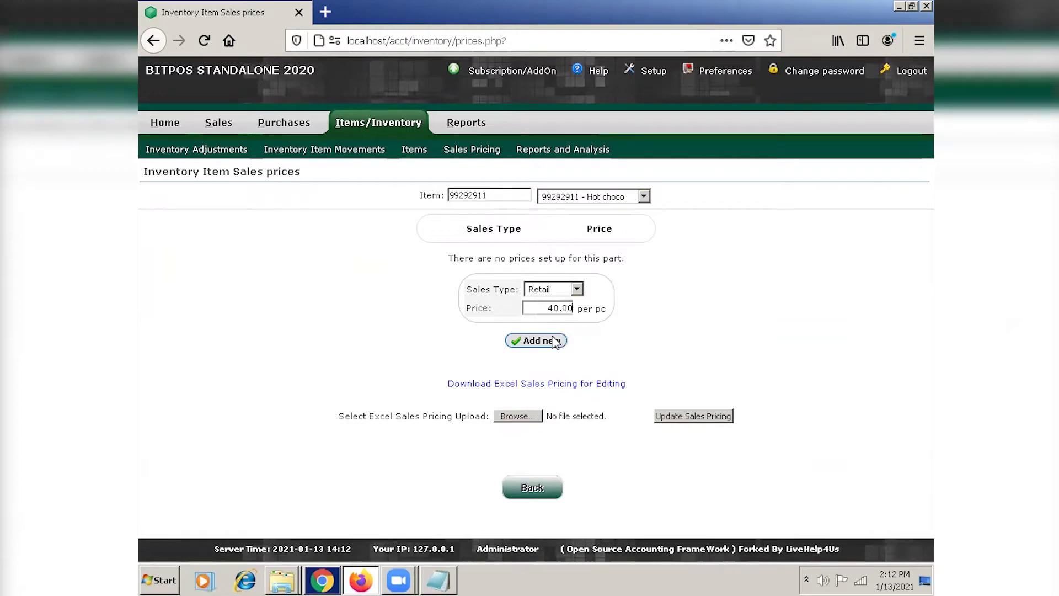
click(549, 342)
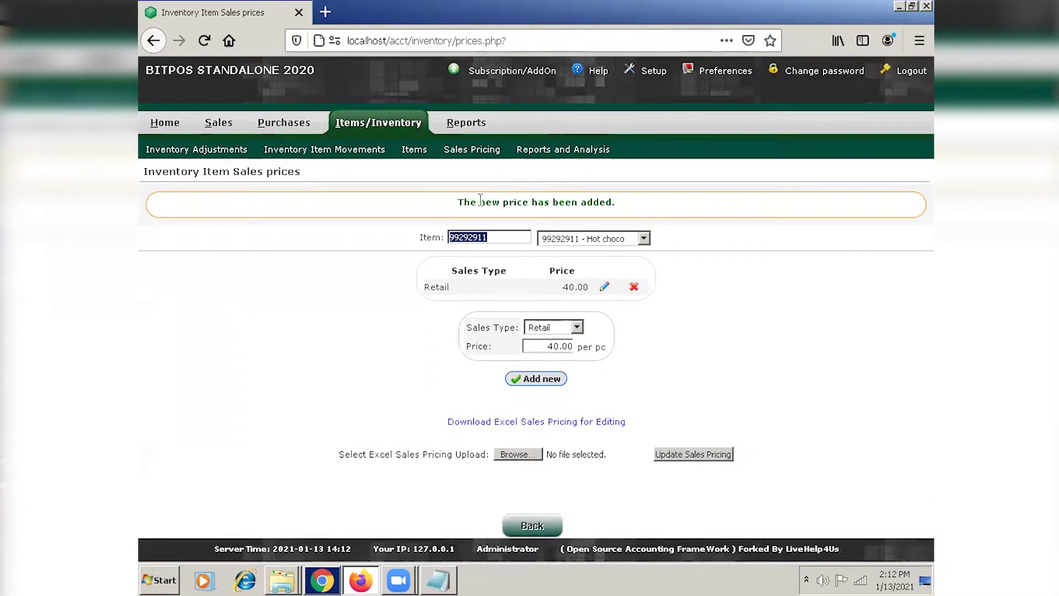
Step: Generate the Stock Movement Report limited to the COFFEE 2 category
click(487, 130)
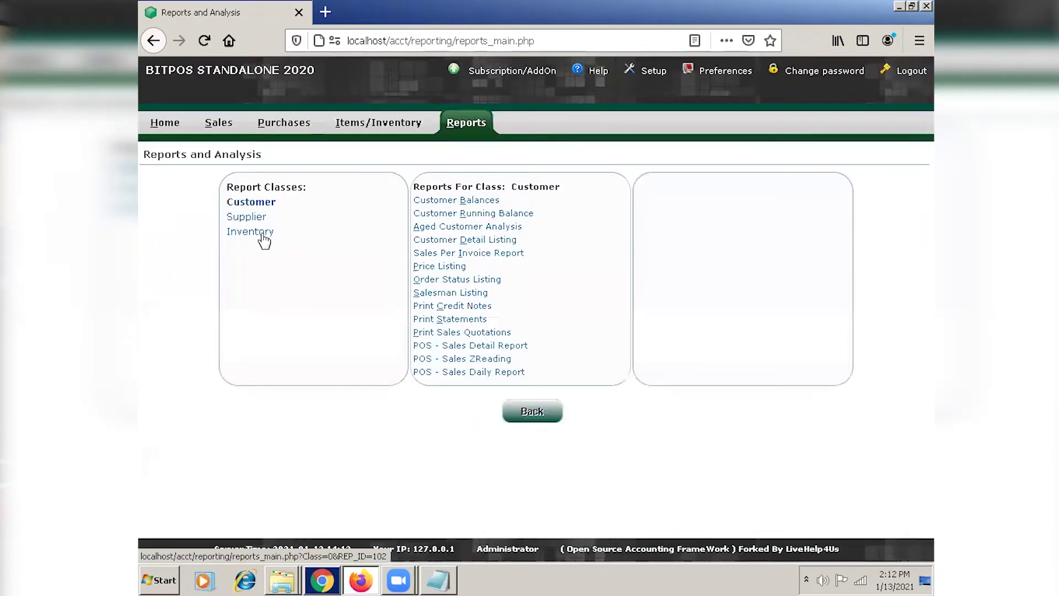
click(259, 234)
click(478, 334)
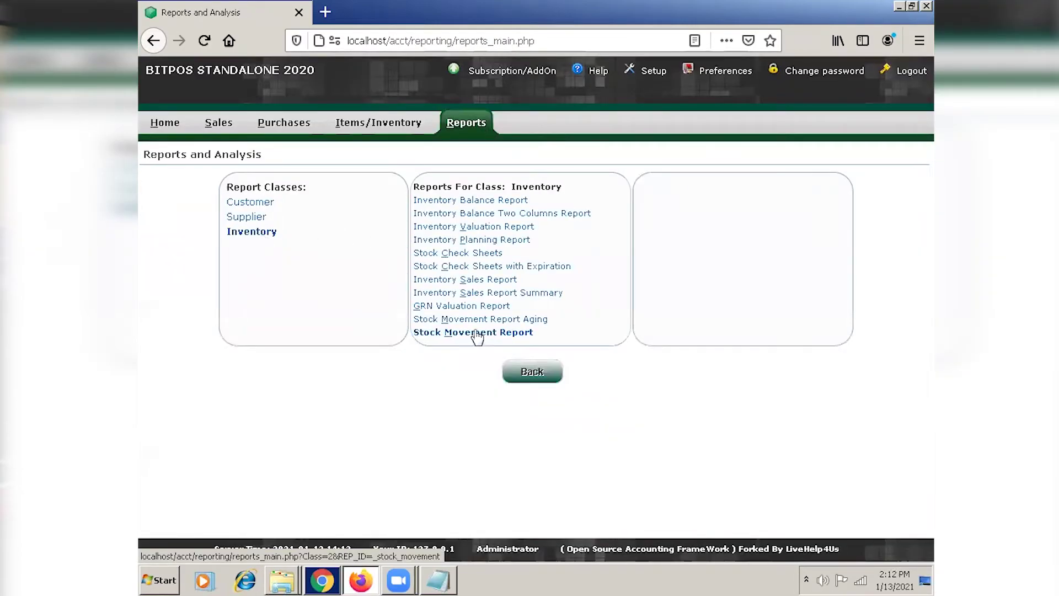
click(713, 234)
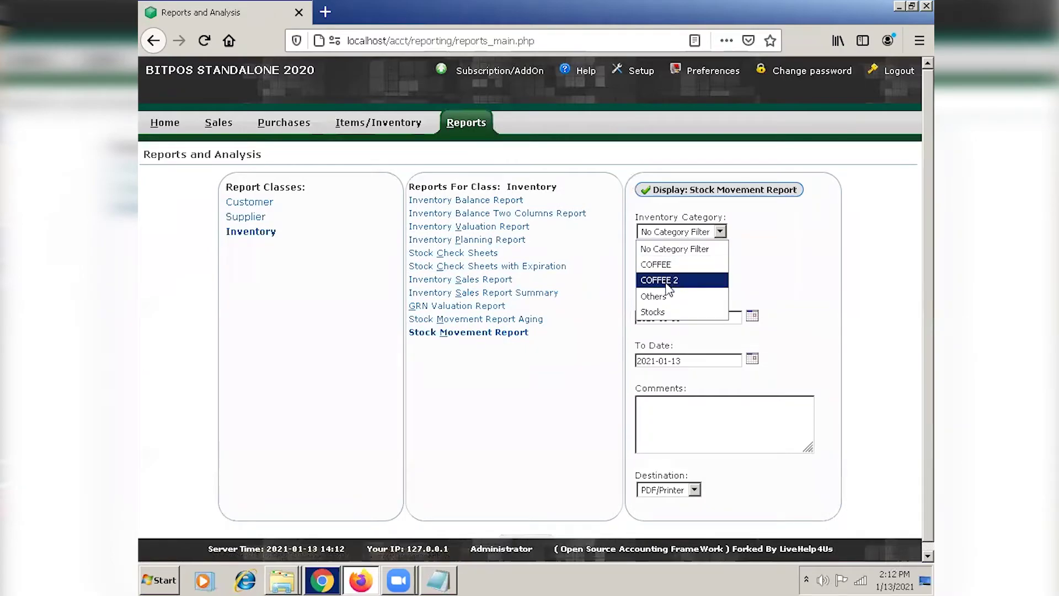
click(670, 277)
click(698, 190)
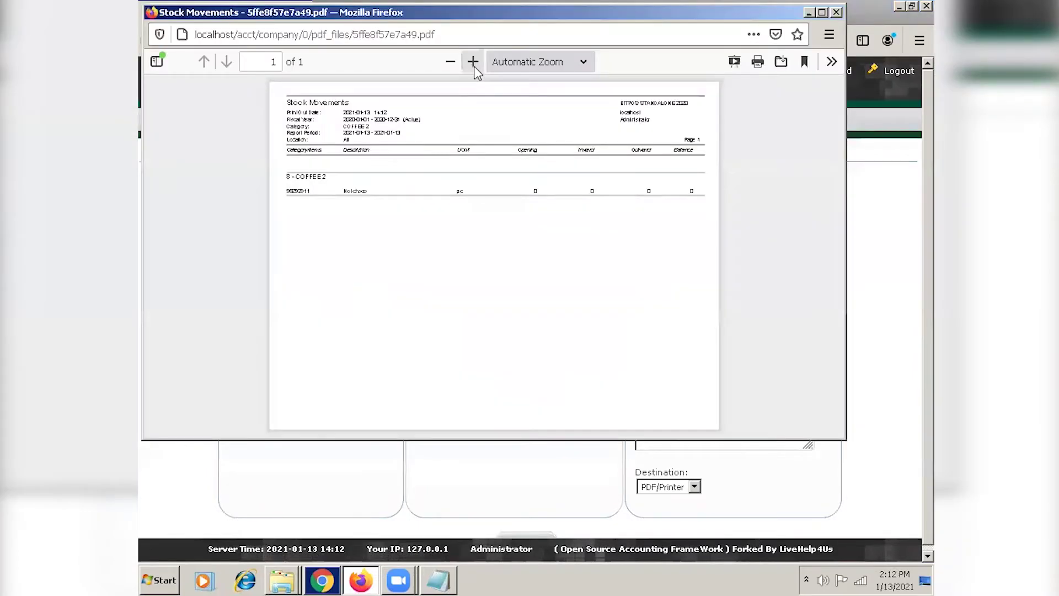
Step: Zoom into the report, check the Hot choco row's zero balance, and close it
click(474, 63)
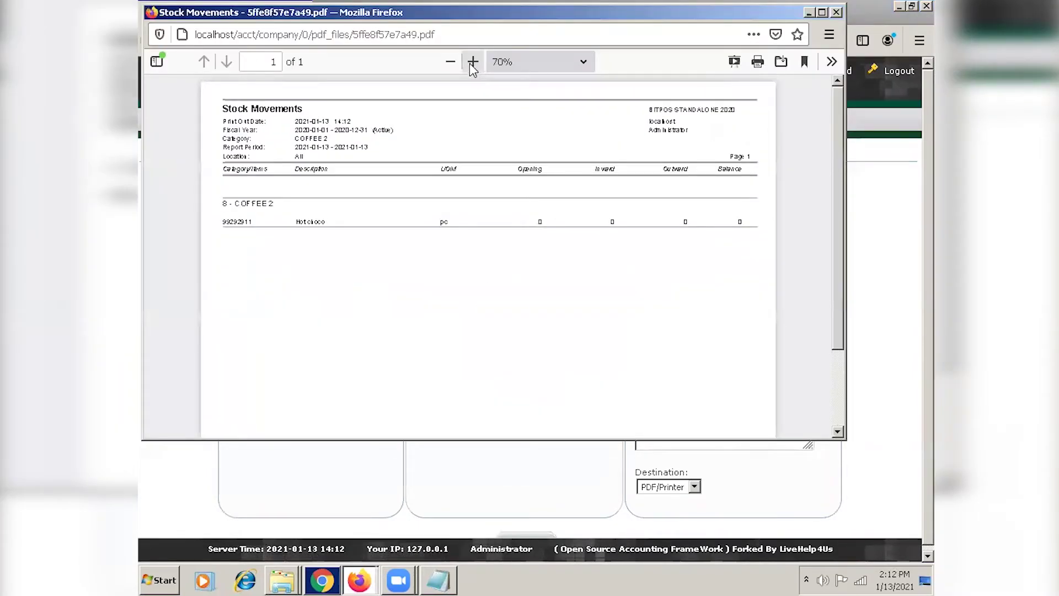
click(473, 63)
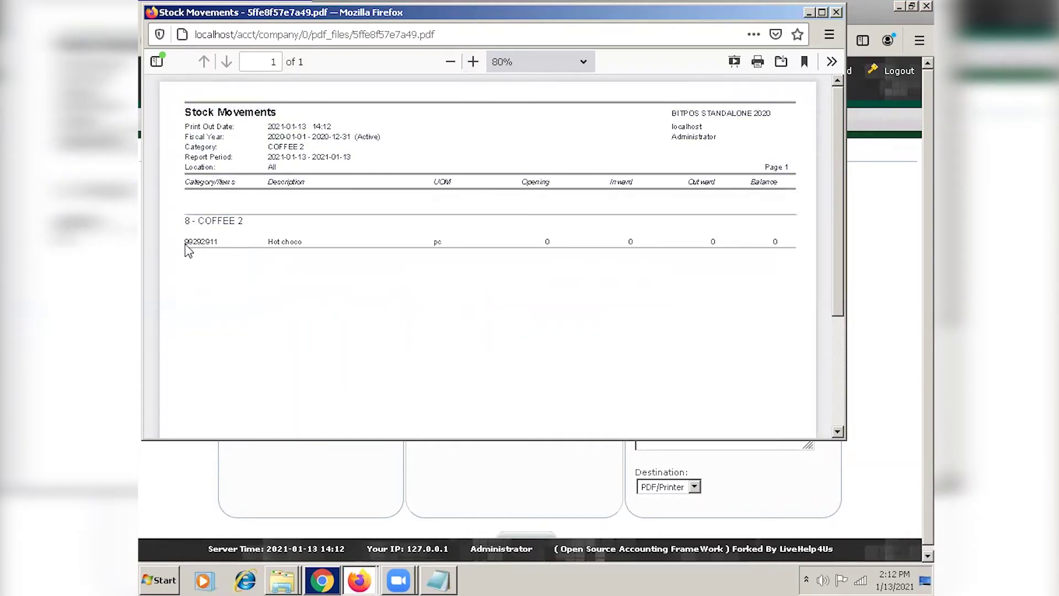
drag(195, 242, 331, 252)
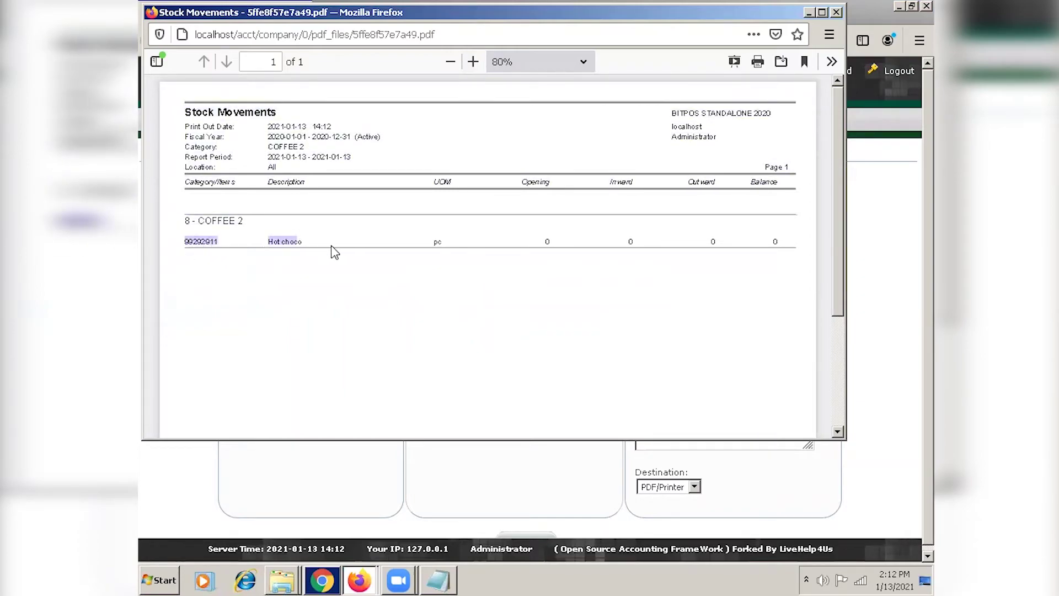
click(354, 266)
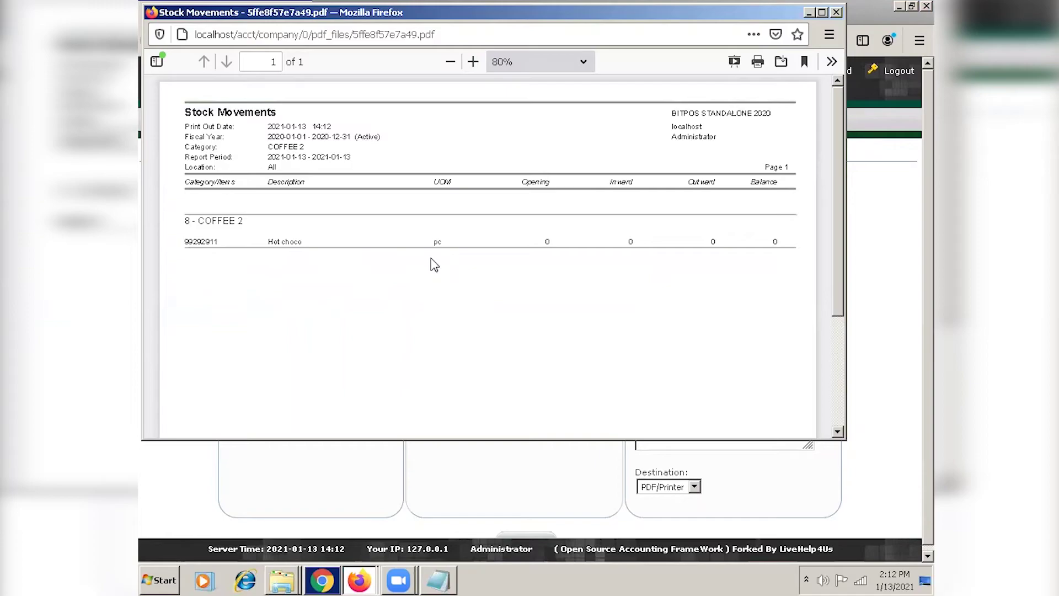
click(836, 13)
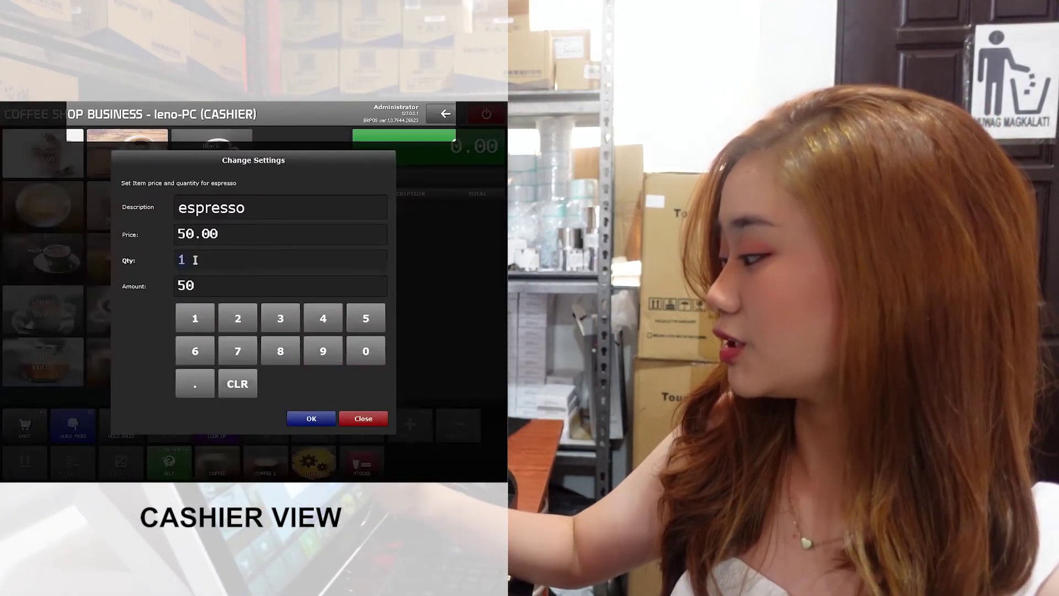
Step: Ring up two espresso, one black and one mocha for a 380.00 sale
click(238, 318)
click(311, 418)
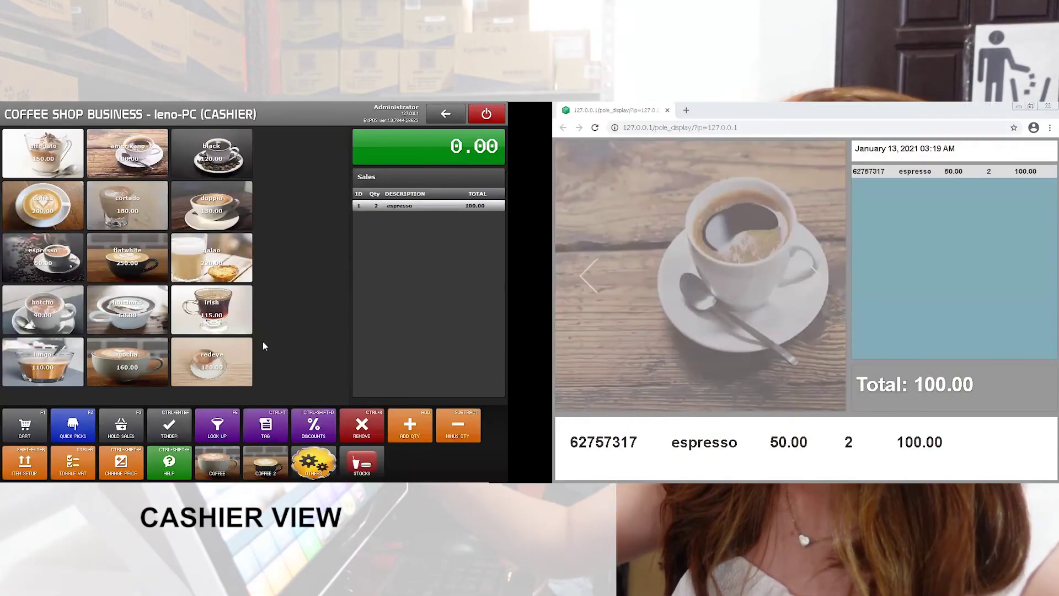
click(212, 153)
click(312, 419)
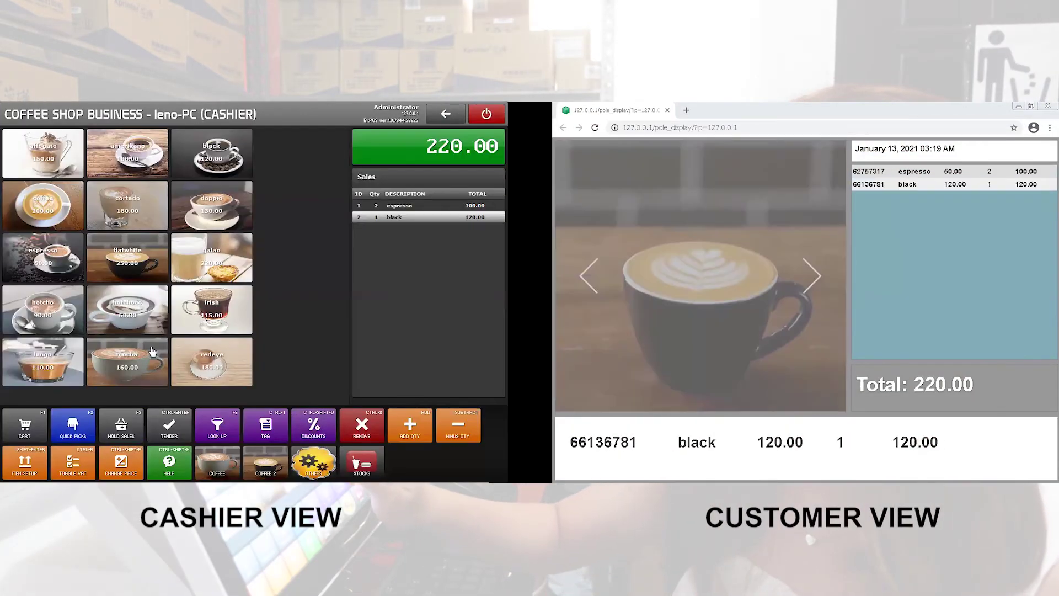
click(152, 352)
click(311, 418)
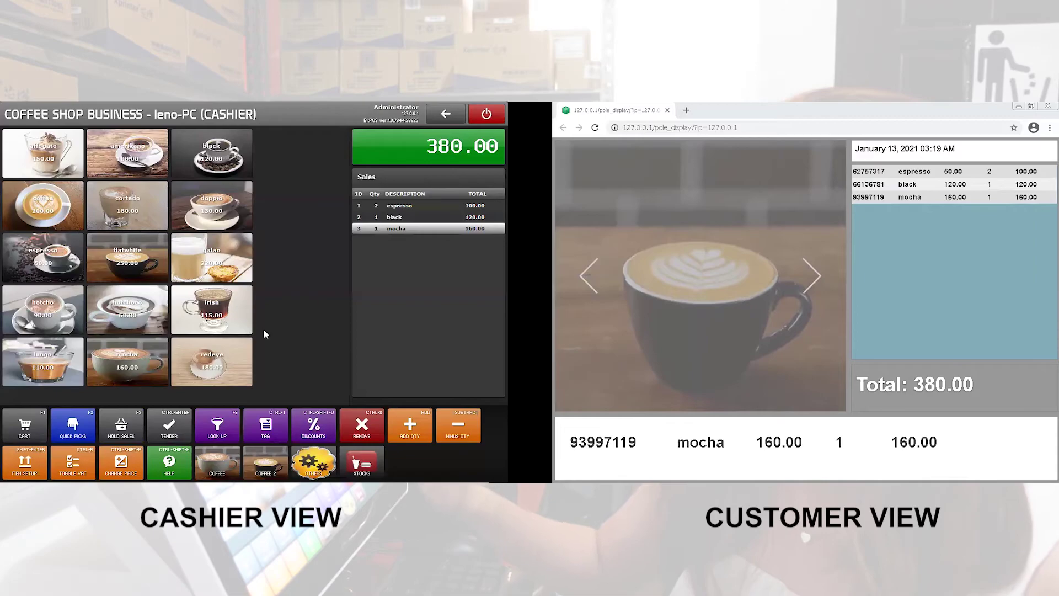
Step: Tender 400.00 cash for the sale, leaving 20.00 change
click(169, 425)
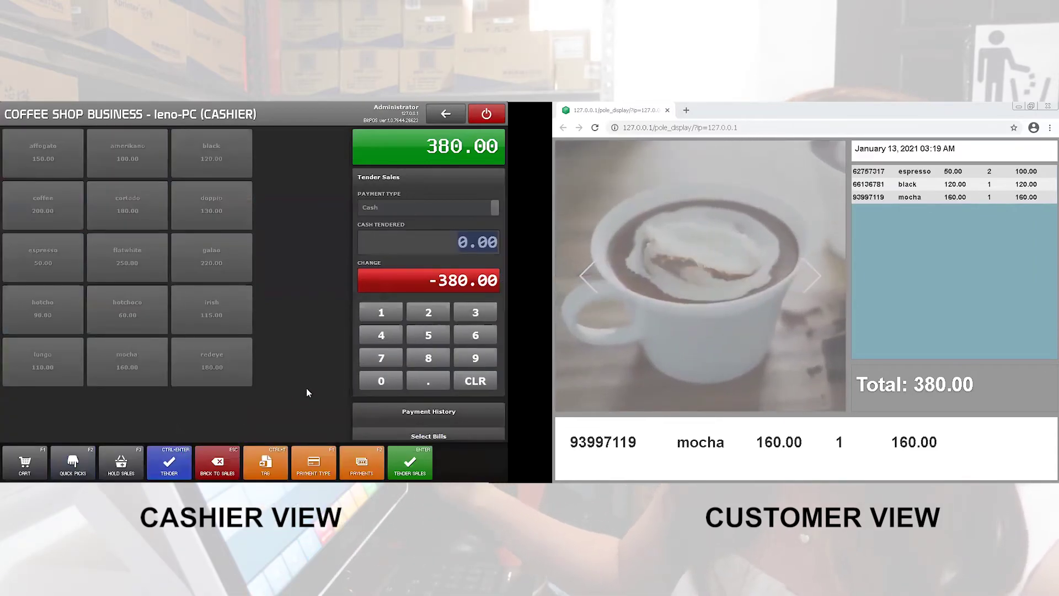
click(381, 335)
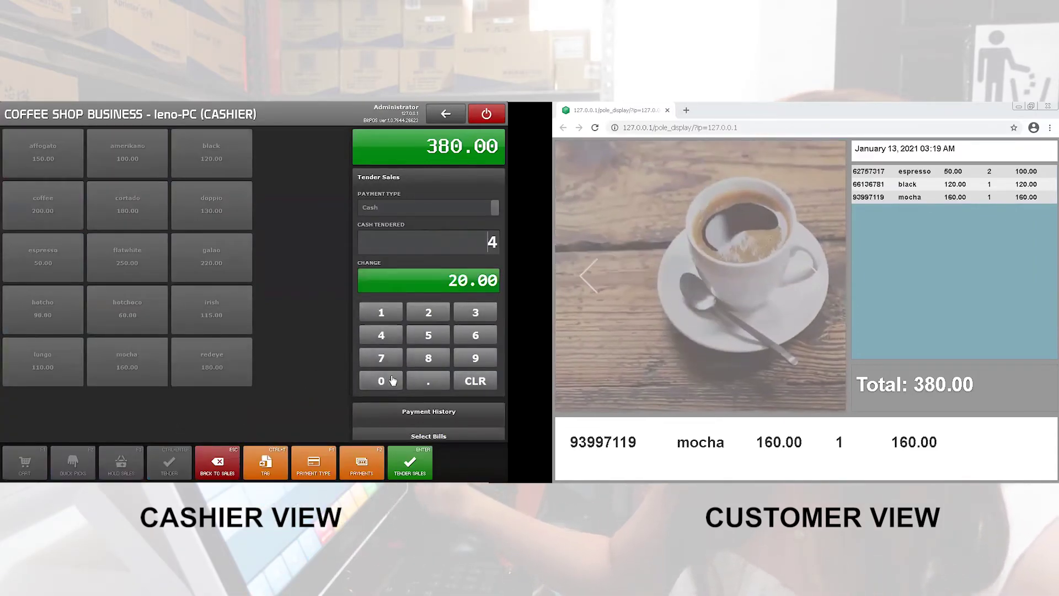
click(420, 459)
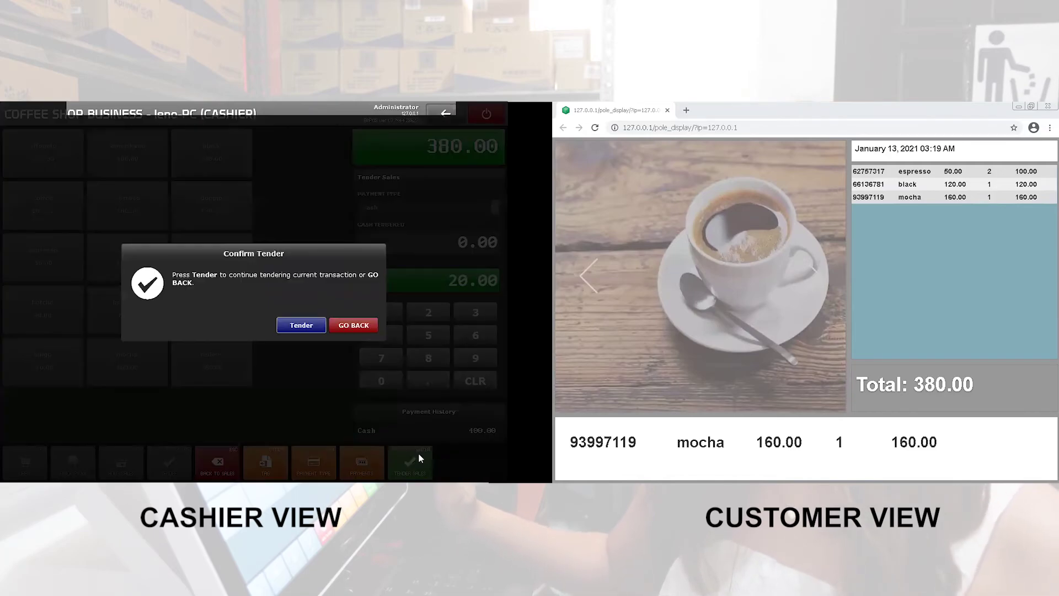
click(307, 327)
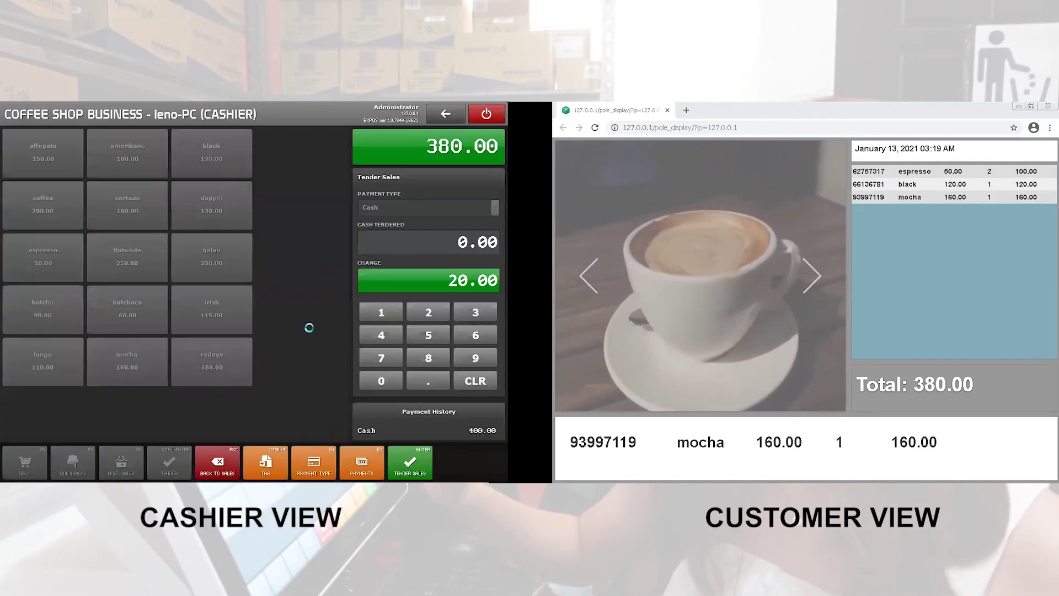